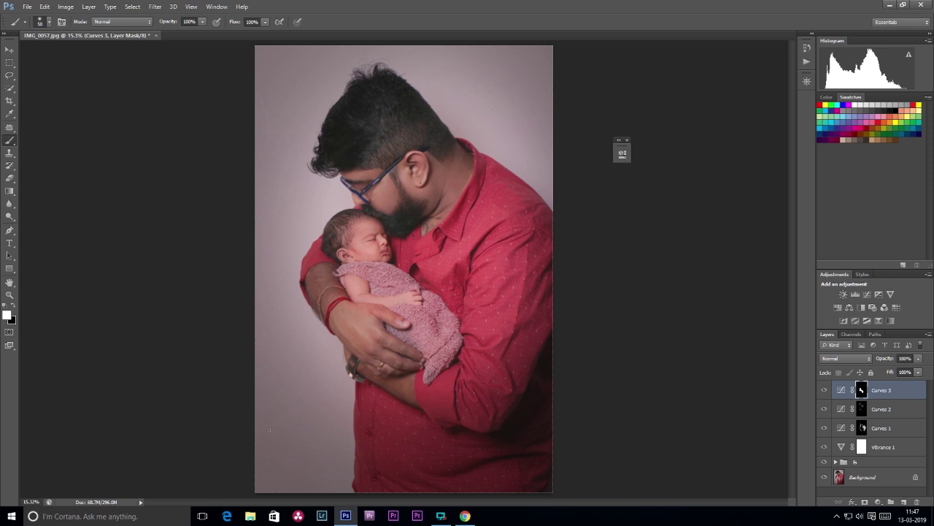
Close the small floating panel beside the portrait and return to the Brush tool after trying the selection tools
left_click(628, 138)
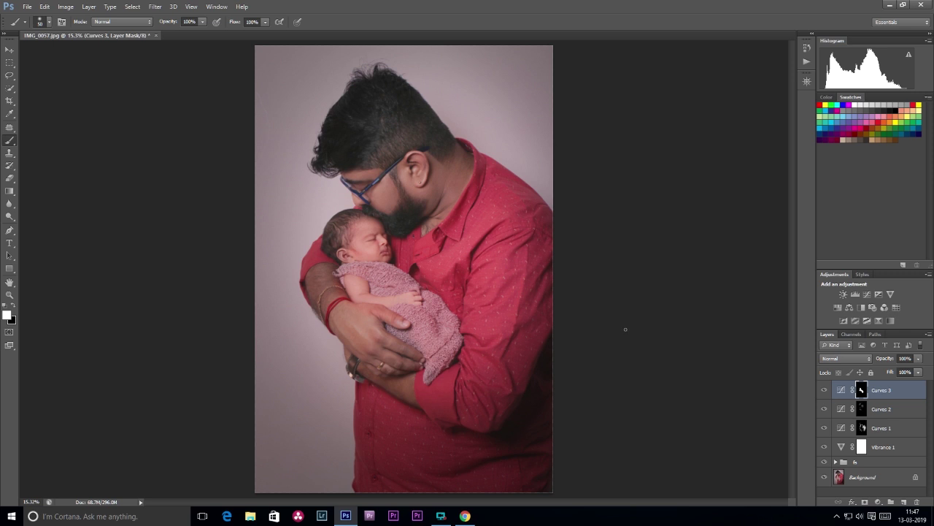
left_click(11, 89)
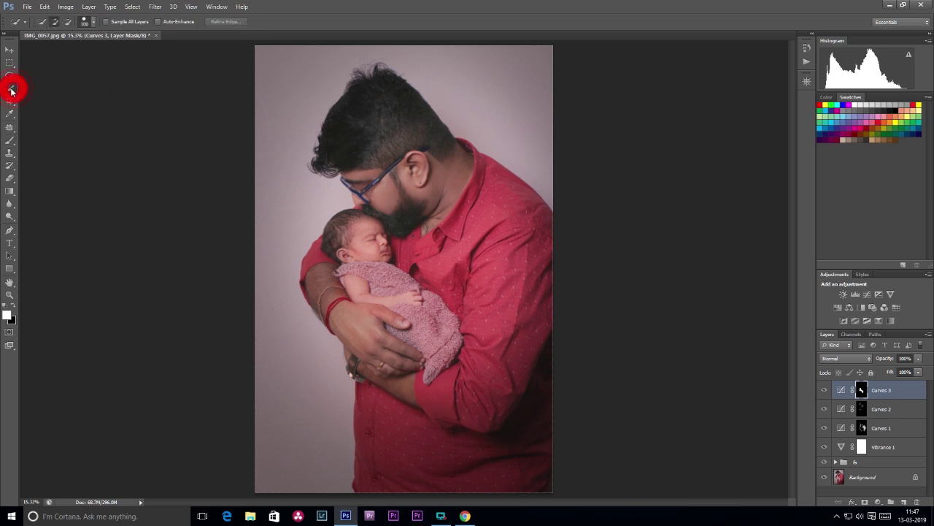
left_click(10, 76)
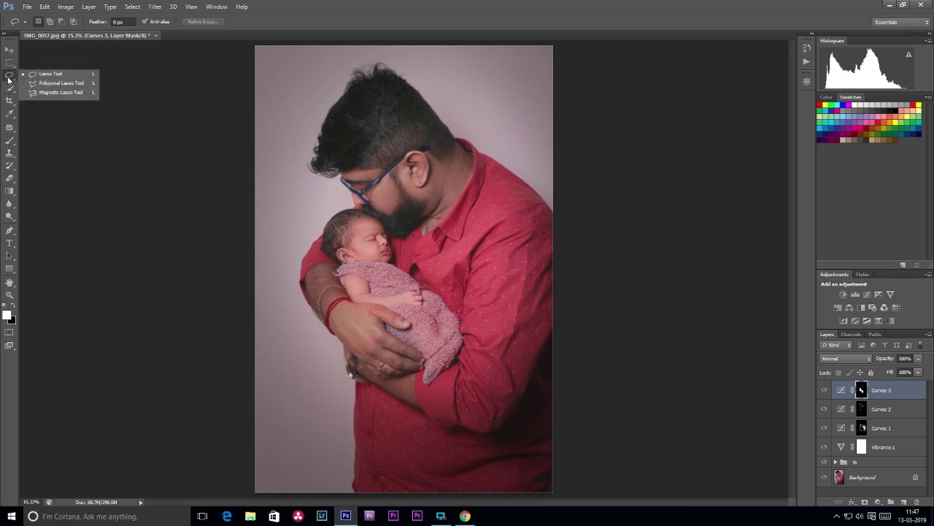
left_click(10, 75)
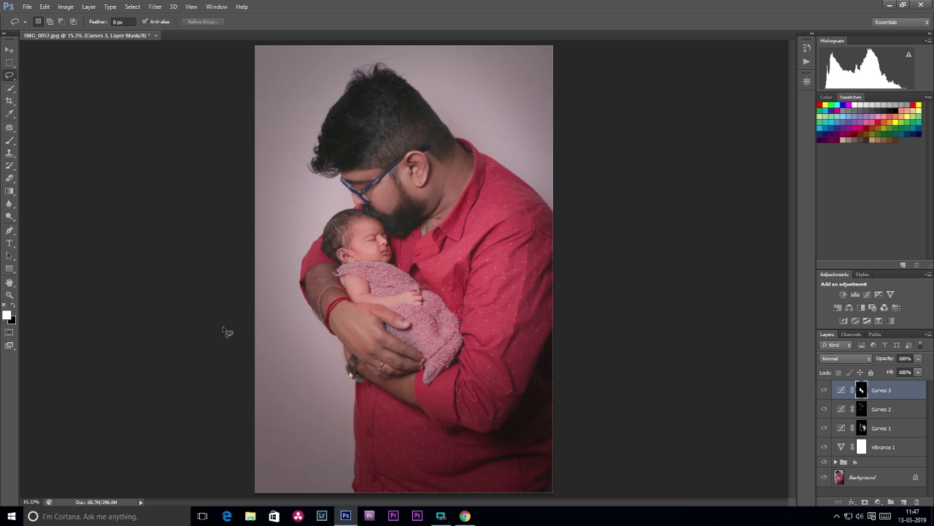
left_click(10, 140)
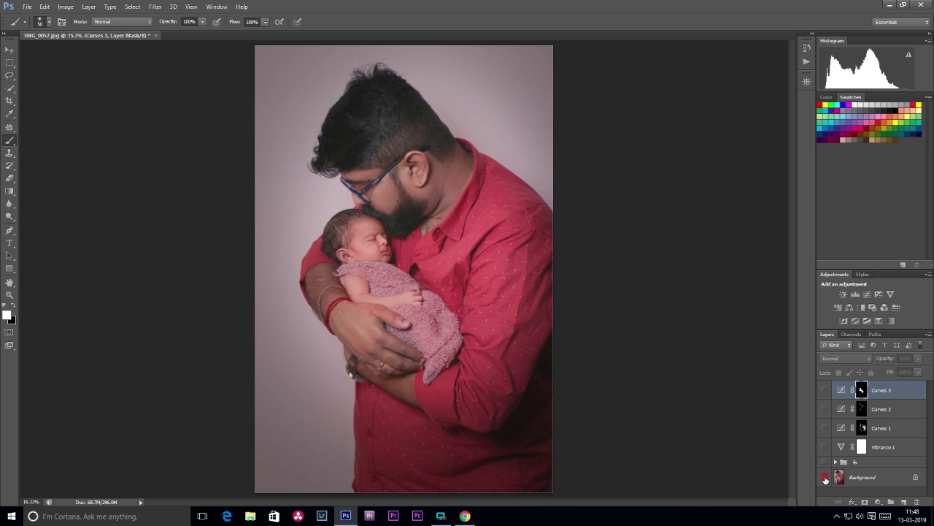
left_click(824, 476, "alt")
left_click(824, 476, "alt")
left_click(824, 476, "alt")
left_click(823, 476, "alt")
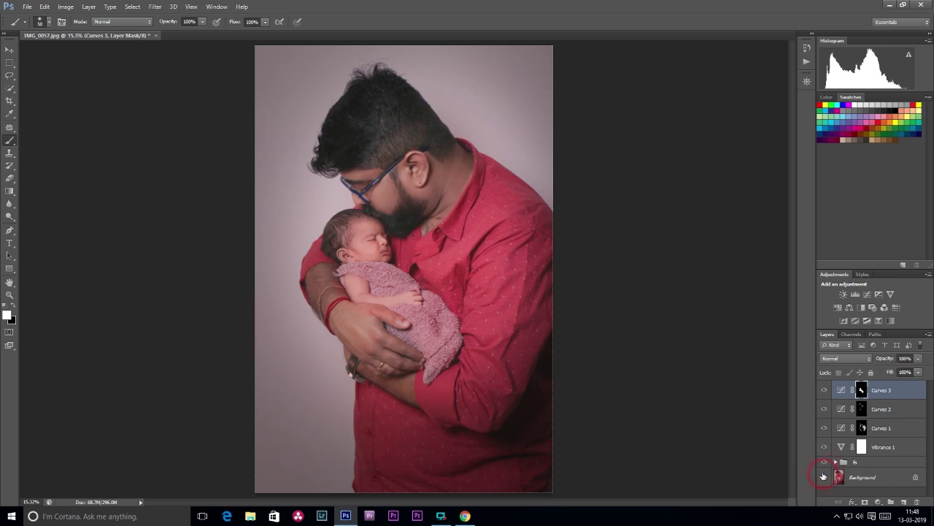
left_click(823, 477, "alt")
left_click(823, 476, "alt")
key("ctrl+2")
Stamp all visible layers into a new Layer 2 above Curves 3 with Ctrl+Alt+Shift+E
left_click(828, 397)
key("ctrl+alt+shift+e")
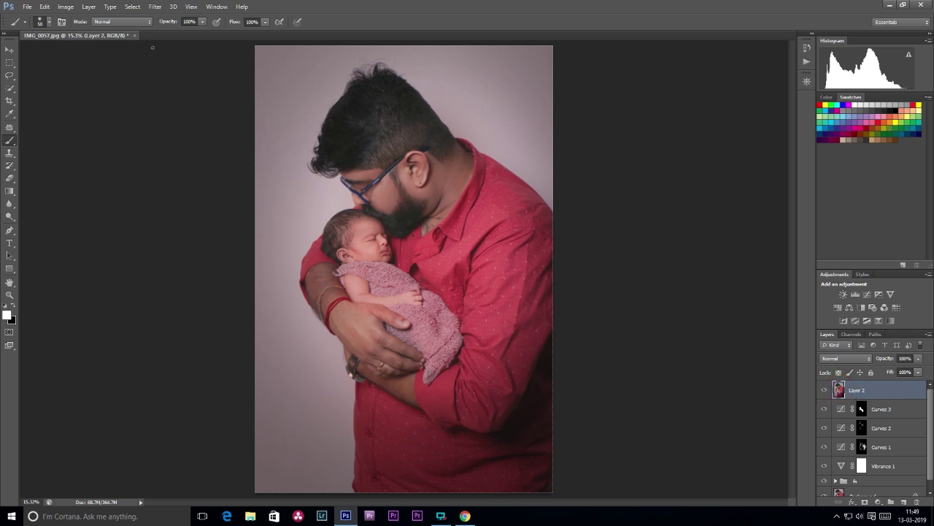
left_click(132, 7)
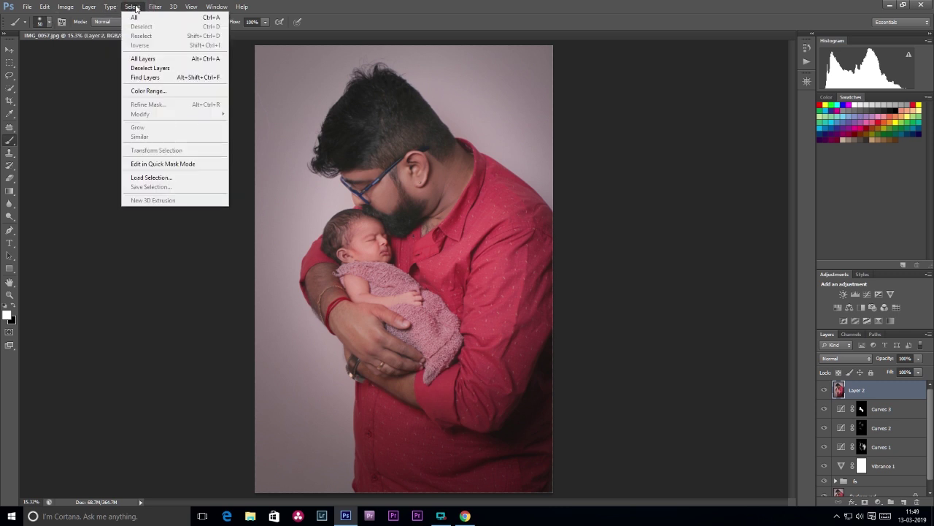
Start a Color Range selection by sampling the pale backdrop beside the subjects
left_click(146, 91)
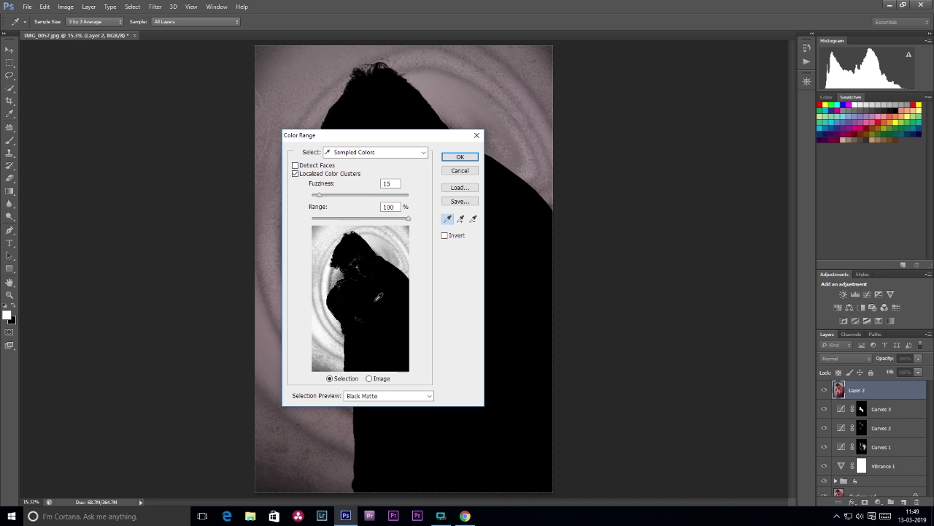
left_click(377, 298)
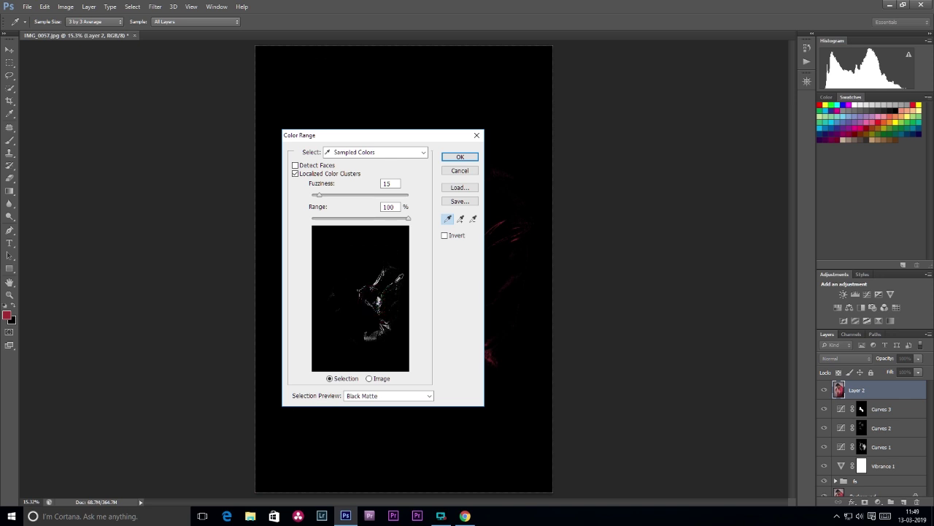
left_click(326, 246)
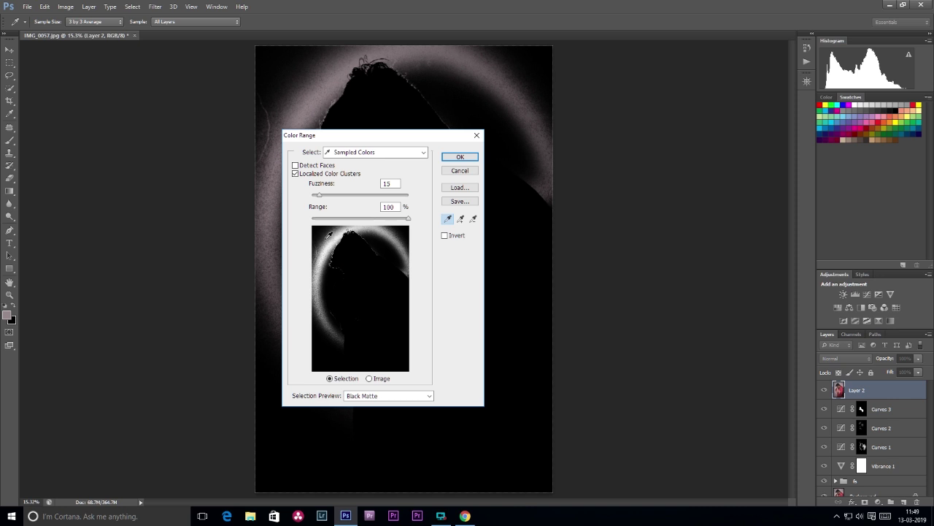
left_click(327, 236)
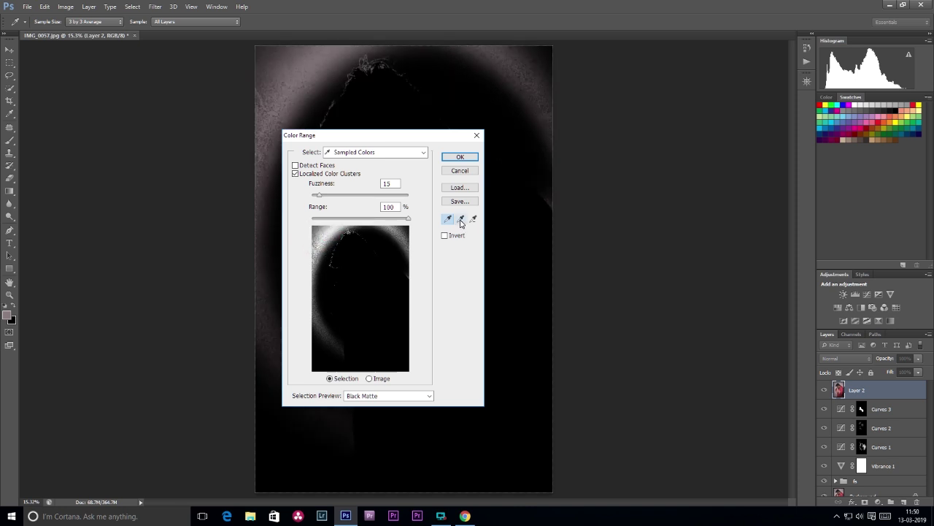
left_click(461, 219)
Add the left and right backdrop ring tones to the Color Range sample
left_click(323, 260)
left_click(329, 282)
left_click(319, 349)
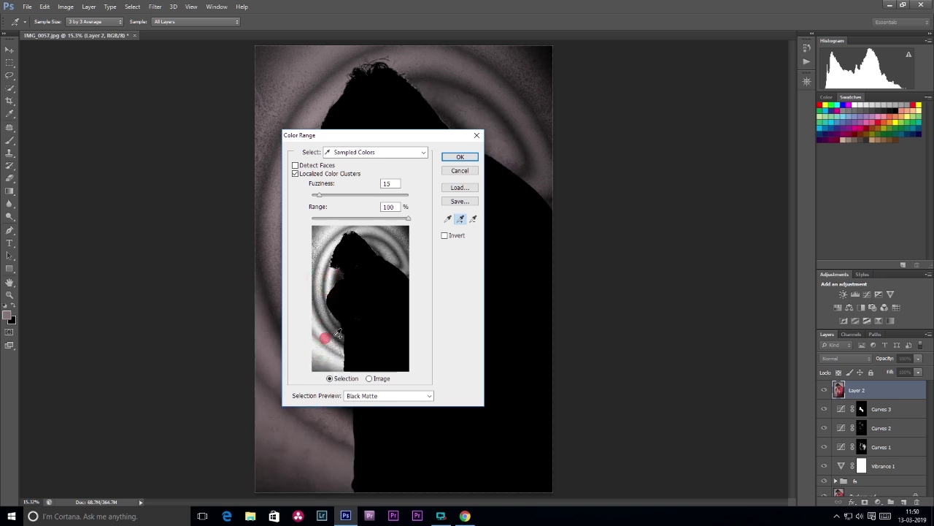
left_click(323, 339)
left_click(326, 329)
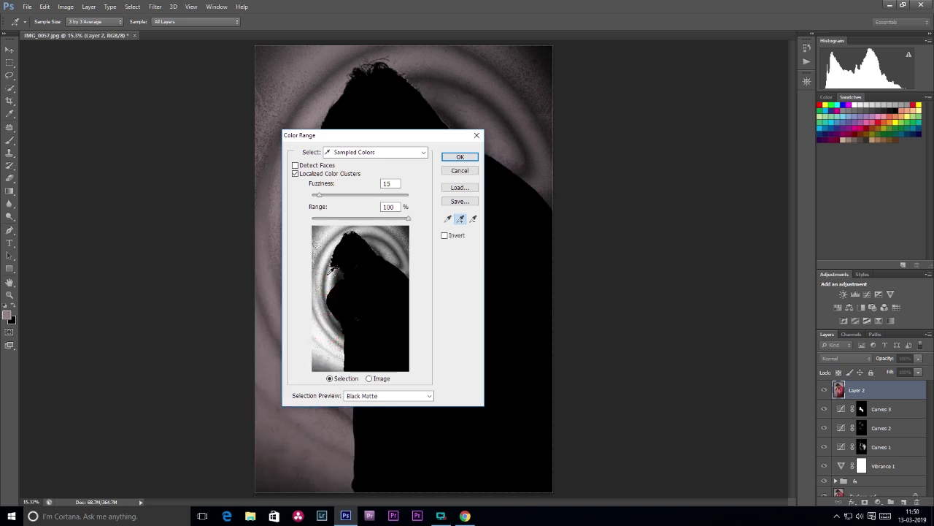
left_click(324, 266)
left_click(315, 231)
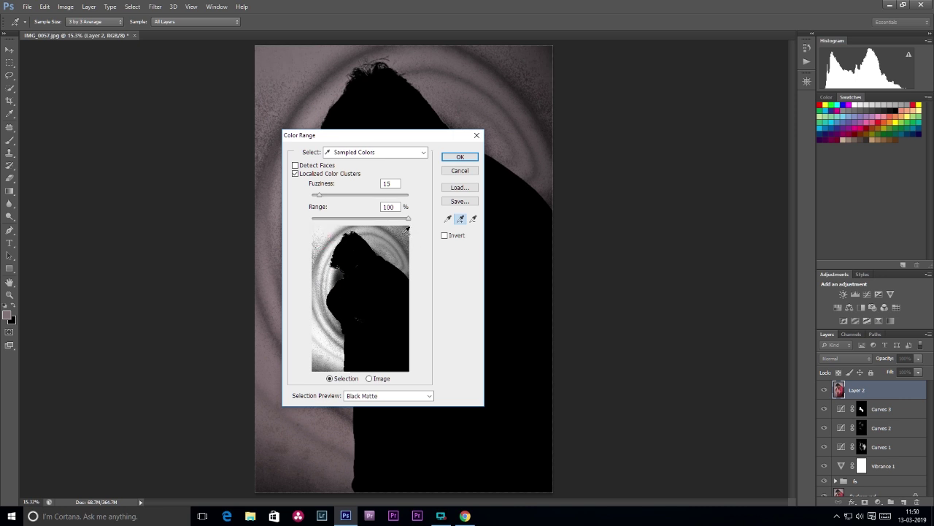
left_click(403, 233)
left_click(391, 250)
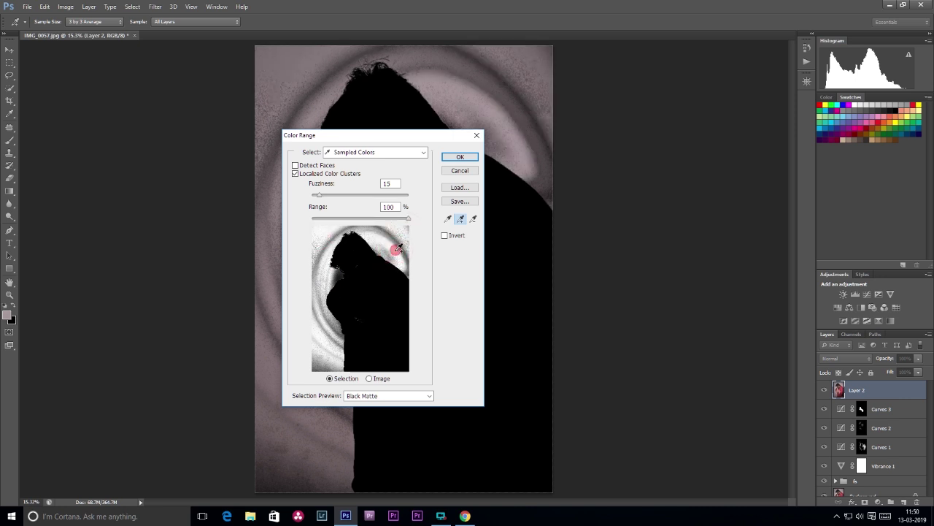
left_click(395, 249)
left_click(375, 231)
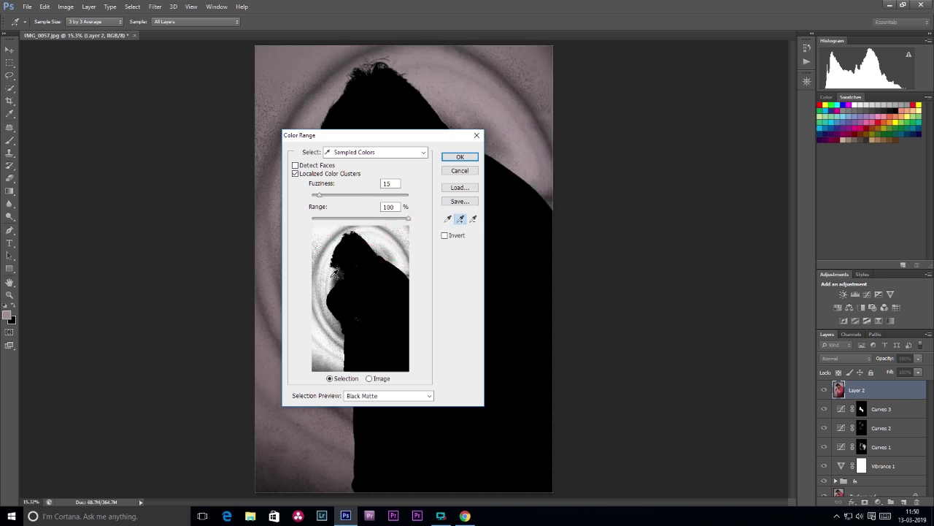
Add the remaining backdrop near the head and lower left, then accept at Fuzziness 15
left_click(339, 271)
left_click(324, 248)
left_click(327, 315)
left_click(318, 318)
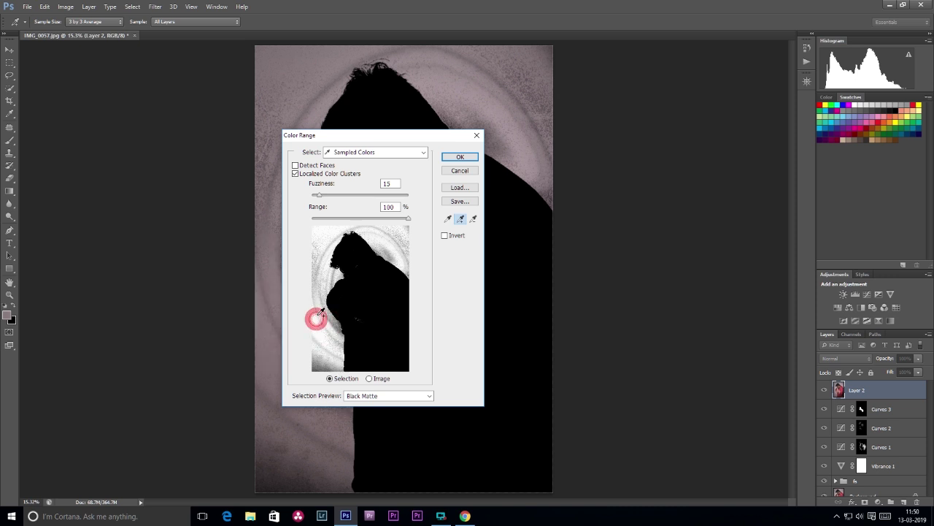
left_click(315, 266)
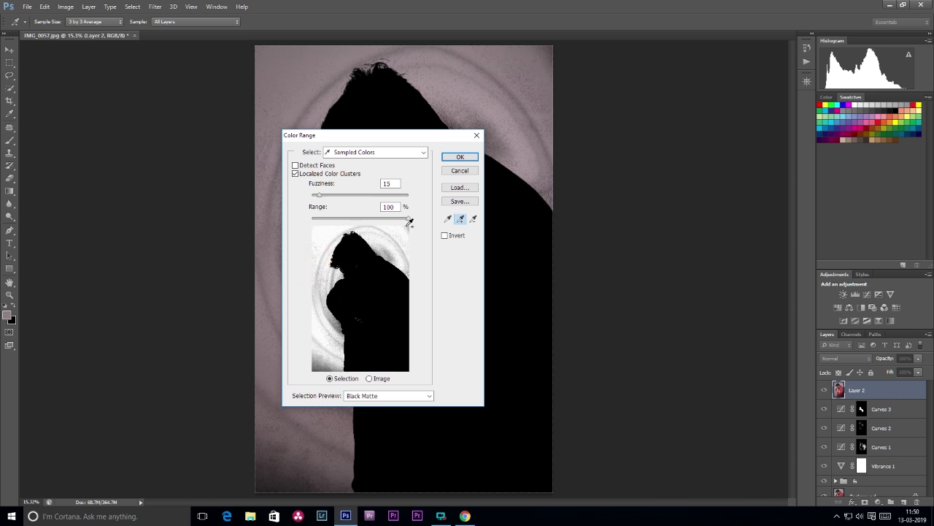
left_click(405, 226)
left_click(388, 252)
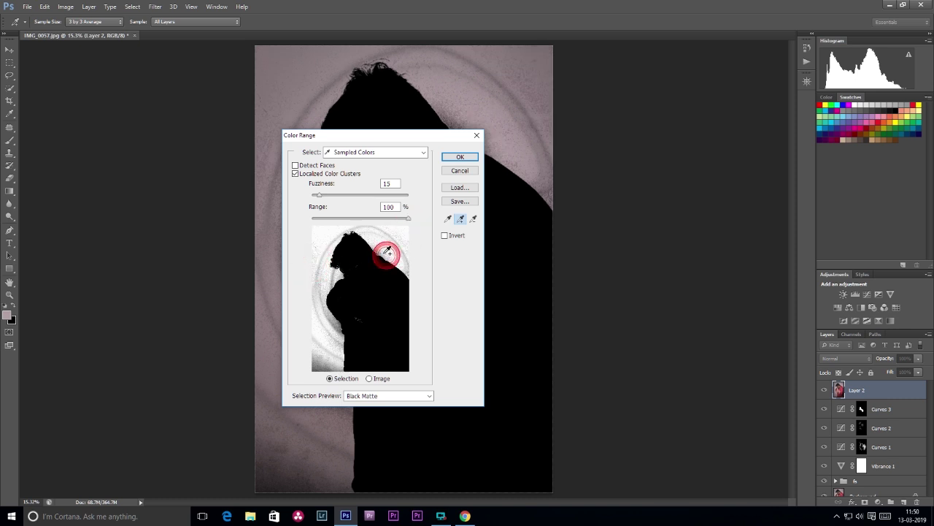
left_click(379, 254)
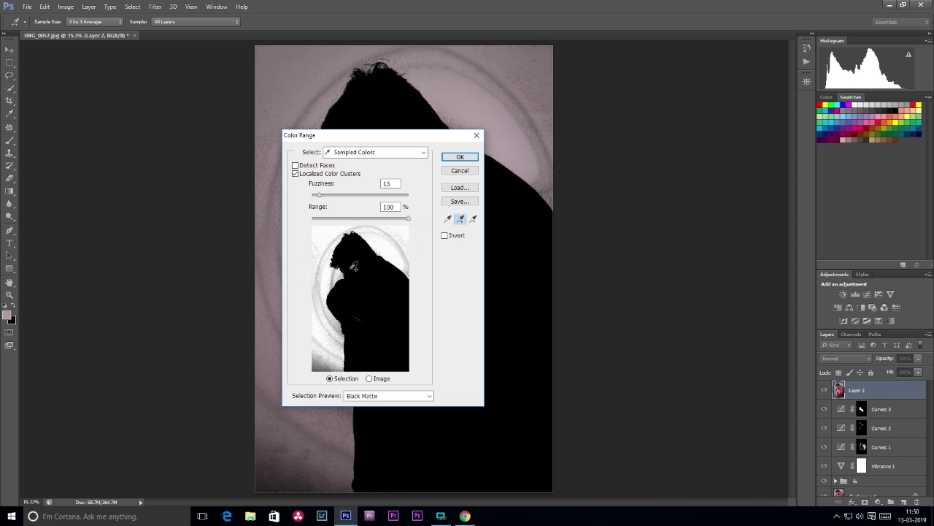
left_click(340, 269)
left_click(339, 334)
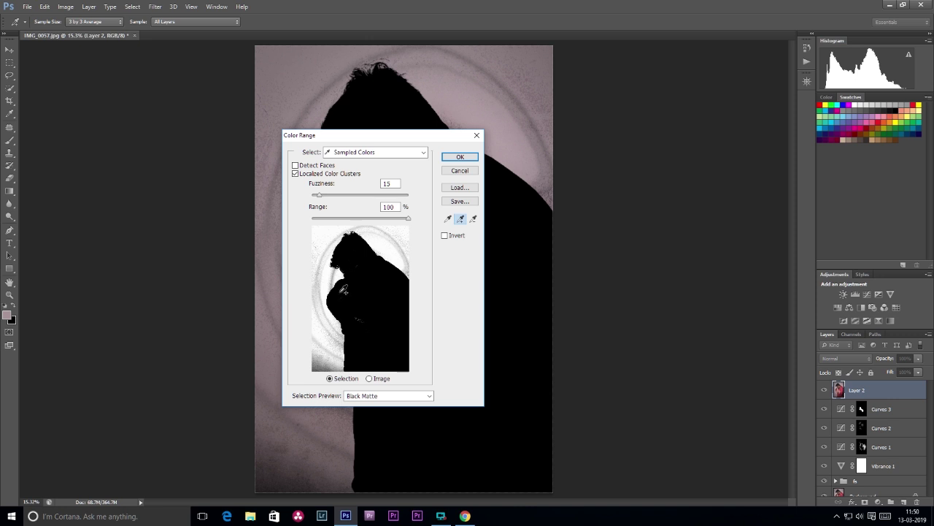
left_click(459, 158)
key("b")
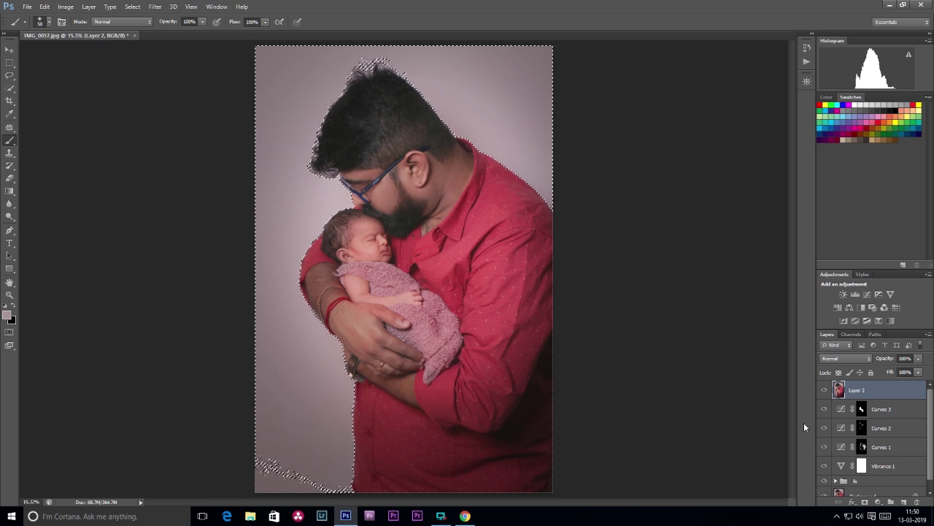
Turn the backdrop selection into a Layer 2 mask and display the mask alone on the canvas
left_click(865, 502)
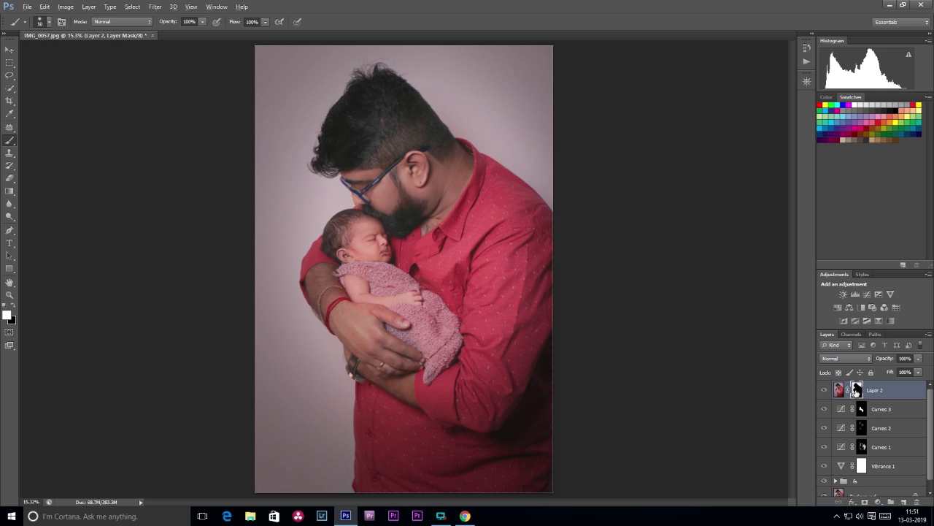
left_click(857, 390, "alt")
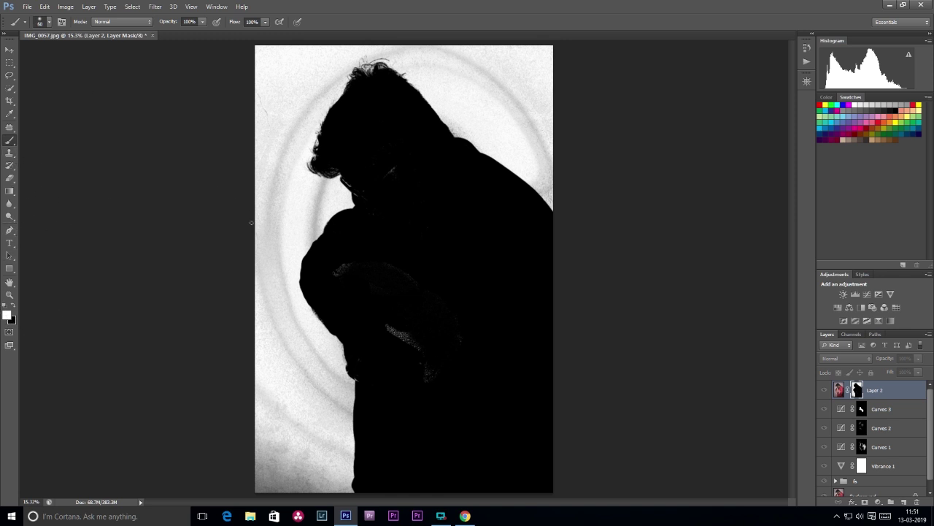
Paint white over the grey ring left of the head on Layer 2's mask, resizing the brush
left_click_drag(271, 209, 277, 192)
key("bracketright")
left_click_drag(273, 148, 263, 175)
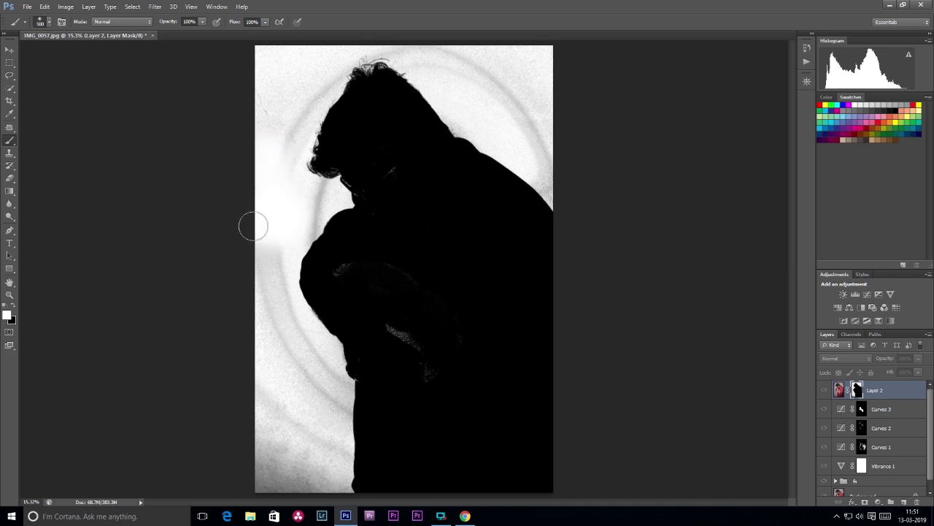
key("bracketleft")
key("bracketleft")
key("bracketleft")
key("bracketleft")
key("bracketleft")
key("bracketleft")
key("bracketleft")
key("bracketleft")
key("bracketleft")
mouse_move(323, 212)
left_mouse_down()
mouse_move(370, 221)
mouse_move(360, 233)
mouse_move(333, 232)
mouse_move(338, 220)
mouse_move(329, 228)
mouse_move(347, 208)
left_mouse_up()
key("ctrl+z")
Set the brush to Overlay mode and whiten the grey areas left of the shoulder and face
left_click(122, 22)
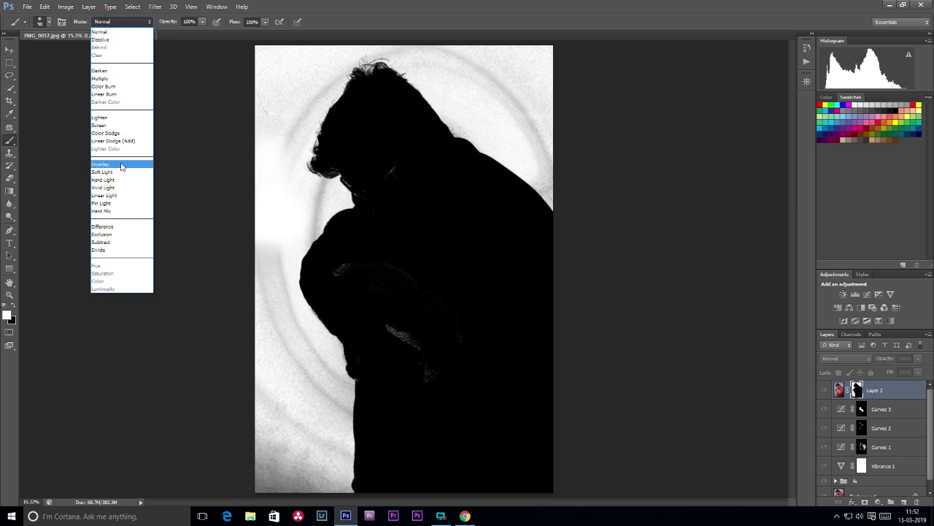
left_click(122, 167)
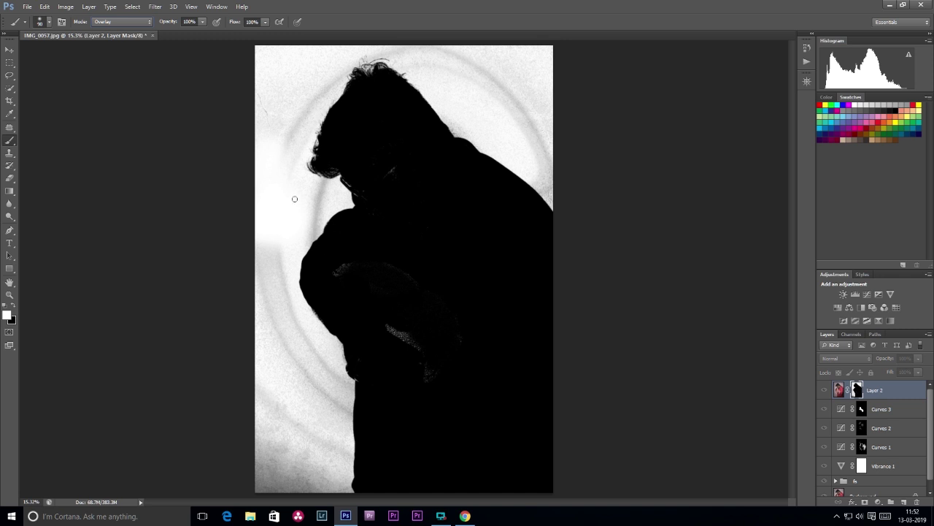
right_click(323, 209, "alt")
mouse_move(302, 212)
left_mouse_down()
mouse_move(326, 220)
mouse_move(295, 252)
left_mouse_up()
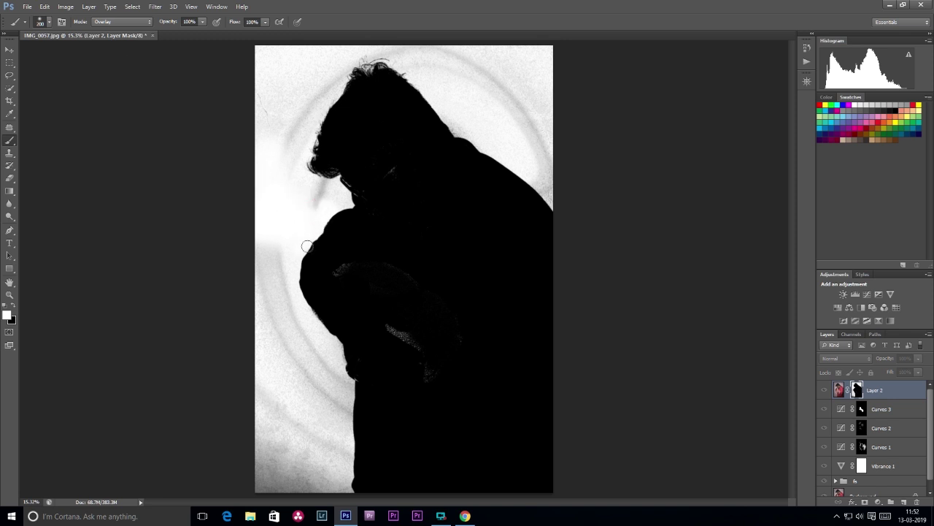
mouse_move(349, 208)
left_mouse_down()
mouse_move(317, 205)
mouse_move(351, 176)
mouse_move(277, 188)
mouse_move(326, 150)
mouse_move(270, 145)
mouse_move(348, 99)
mouse_move(293, 90)
mouse_move(323, 82)
mouse_move(300, 76)
mouse_move(298, 106)
mouse_move(286, 100)
mouse_move(261, 153)
mouse_move(253, 110)
mouse_move(272, 84)
mouse_move(263, 54)
mouse_move(309, 58)
mouse_move(444, 39)
left_mouse_up()
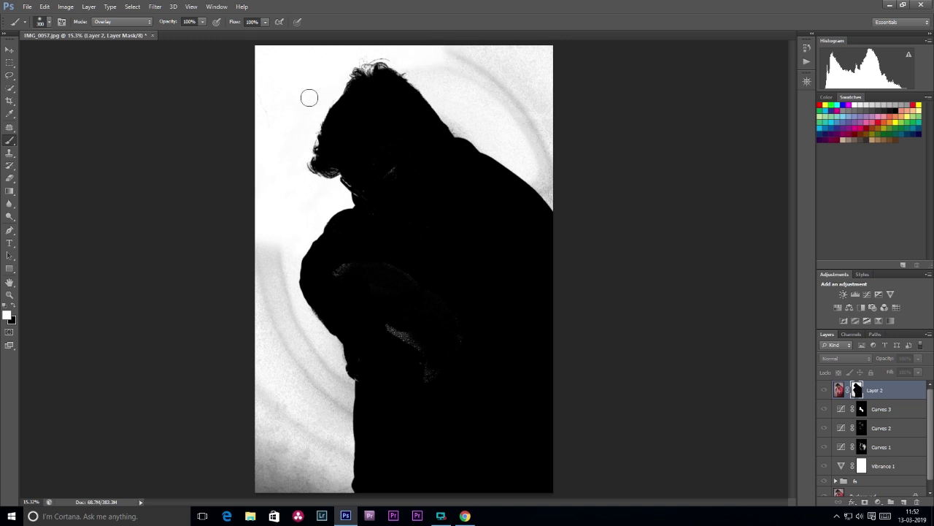
Whiten the backdrop above and beside the head and the lower-left smudges
mouse_move(322, 82)
left_mouse_down()
mouse_move(347, 80)
mouse_move(342, 65)
mouse_move(376, 53)
mouse_move(429, 57)
mouse_move(442, 68)
mouse_move(402, 101)
mouse_move(460, 94)
mouse_move(449, 136)
left_mouse_up()
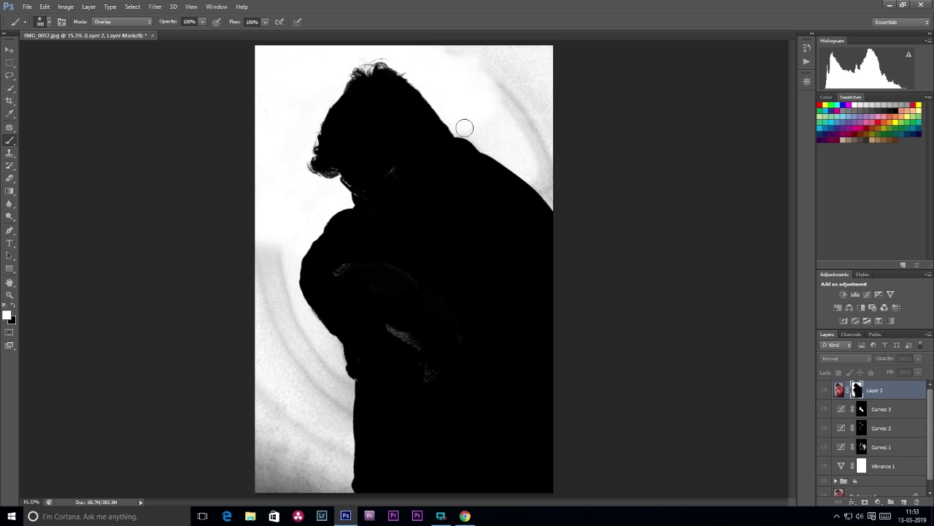
mouse_move(484, 109)
left_mouse_down()
mouse_move(465, 145)
mouse_move(509, 124)
mouse_move(511, 188)
mouse_move(550, 146)
mouse_move(548, 219)
mouse_move(534, 106)
mouse_move(561, 78)
mouse_move(444, 67)
mouse_move(511, 37)
left_mouse_up()
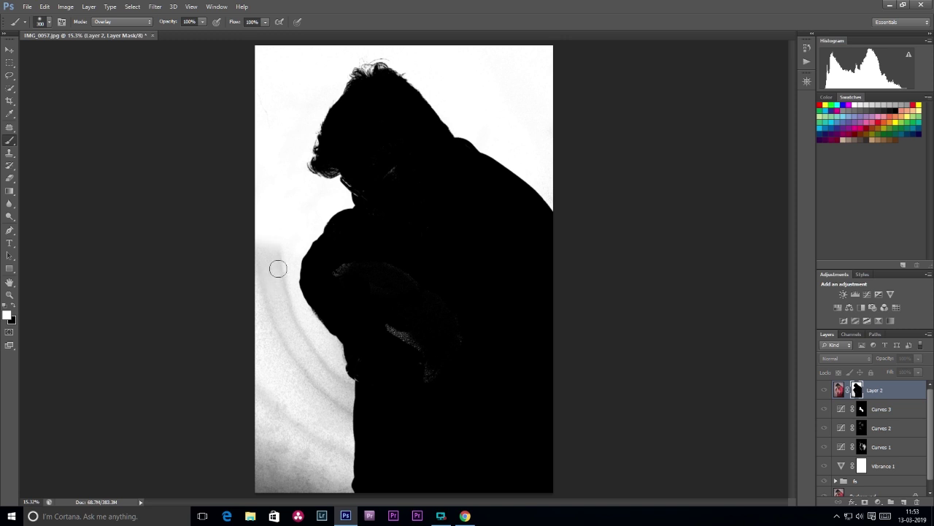
mouse_move(270, 271)
left_mouse_down()
mouse_move(273, 246)
mouse_move(260, 328)
mouse_move(281, 277)
mouse_move(285, 286)
mouse_move(292, 244)
mouse_move(287, 283)
mouse_move(349, 407)
left_mouse_up()
mouse_move(295, 321)
left_mouse_down()
mouse_move(298, 282)
mouse_move(323, 306)
mouse_move(324, 396)
mouse_move(350, 394)
mouse_move(352, 447)
mouse_move(337, 399)
mouse_move(335, 423)
mouse_move(350, 456)
mouse_move(351, 499)
mouse_move(320, 456)
mouse_move(313, 497)
mouse_move(318, 483)
mouse_move(353, 495)
mouse_move(281, 498)
mouse_move(302, 473)
mouse_move(248, 463)
mouse_move(291, 418)
mouse_move(251, 424)
mouse_move(287, 399)
mouse_move(305, 411)
mouse_move(311, 458)
mouse_move(345, 418)
mouse_move(354, 491)
mouse_move(339, 362)
mouse_move(295, 272)
mouse_move(352, 190)
mouse_move(319, 174)
left_mouse_up()
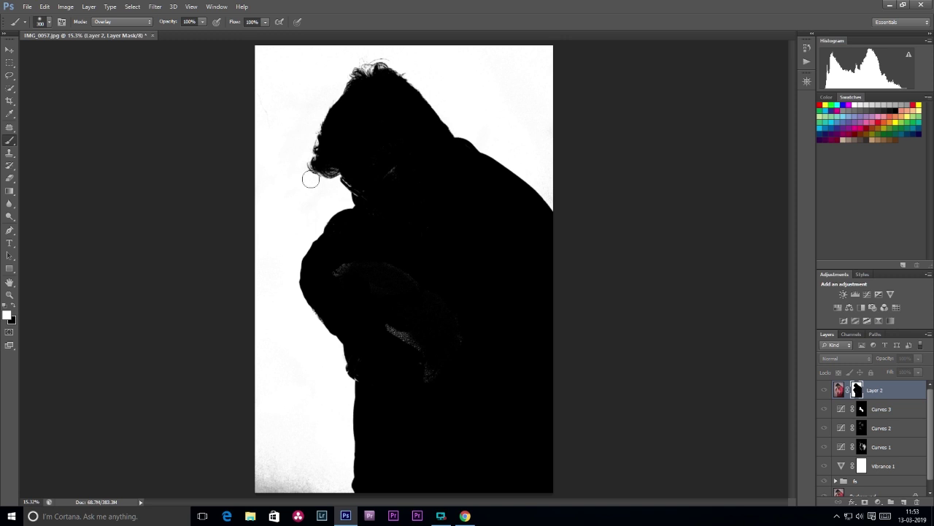
mouse_move(282, 477)
left_mouse_down()
mouse_move(271, 457)
mouse_move(267, 498)
mouse_move(285, 473)
mouse_move(294, 474)
mouse_move(302, 499)
mouse_move(340, 487)
left_mouse_up()
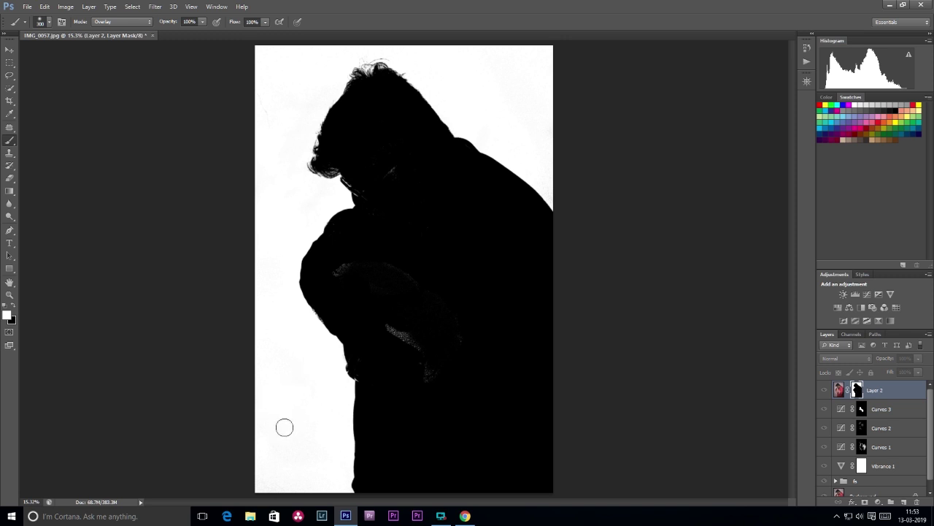
left_click(273, 453)
Paint black in Normal mode over the light speckles on the arm and body
key("x")
mouse_move(382, 313)
left_mouse_down()
mouse_move(406, 349)
mouse_move(404, 338)
mouse_move(385, 334)
mouse_move(413, 345)
mouse_move(427, 383)
mouse_move(431, 355)
mouse_move(430, 366)
mouse_move(456, 347)
mouse_move(435, 299)
mouse_move(386, 261)
mouse_move(361, 262)
mouse_move(349, 285)
left_mouse_up()
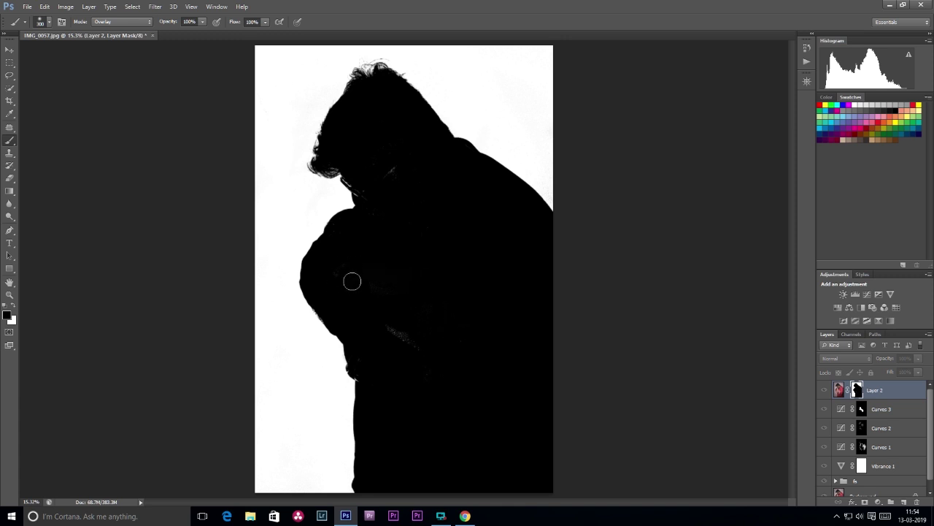
left_click(132, 22)
left_click(128, 34)
left_click_drag(374, 309, 400, 349)
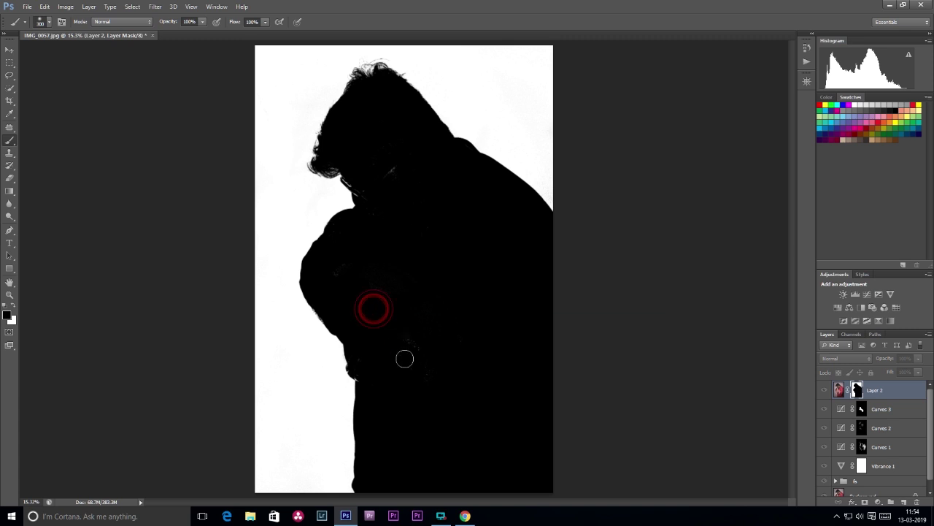
left_click(346, 267)
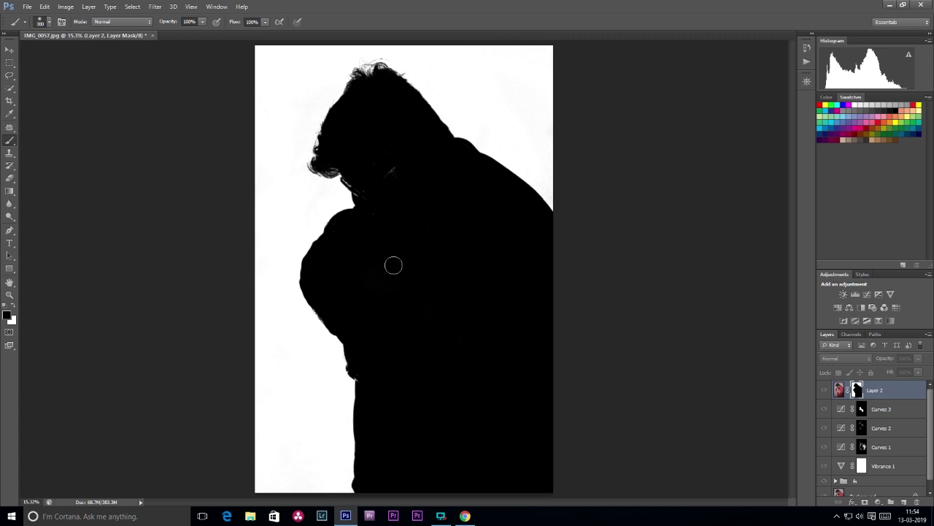
Switch the brush to Overlay and darken the silhouette edge near the glasses and hair, zoomed in
left_click(139, 22)
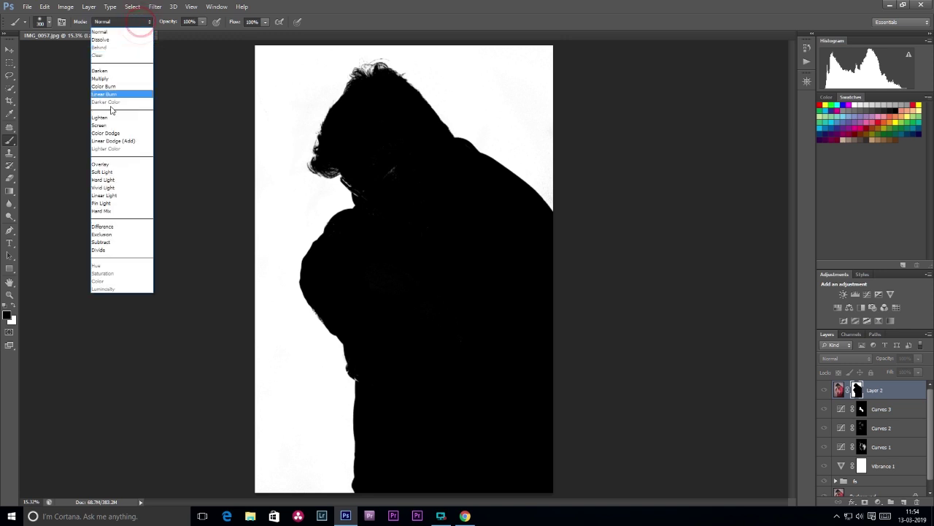
left_click(121, 165)
left_click(351, 184)
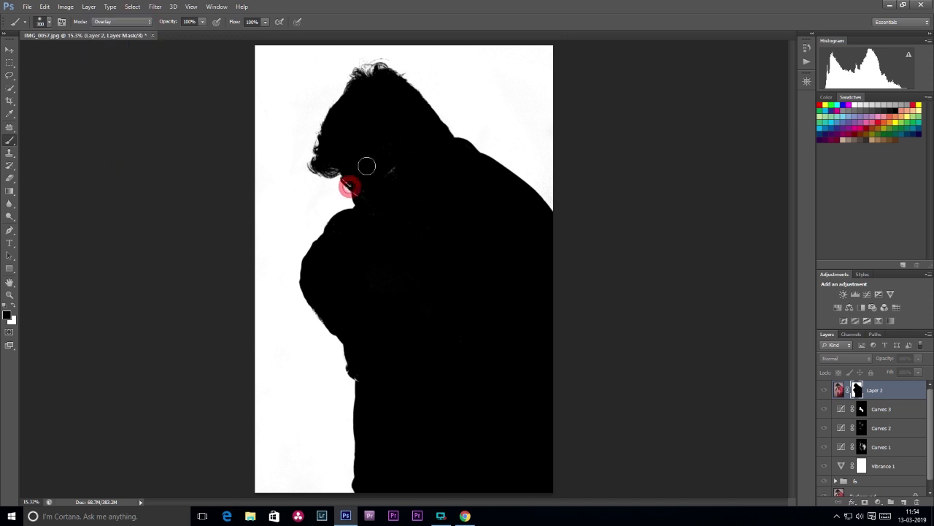
key("ctrl+plus")
key("ctrl+plus")
key("ctrl+plus")
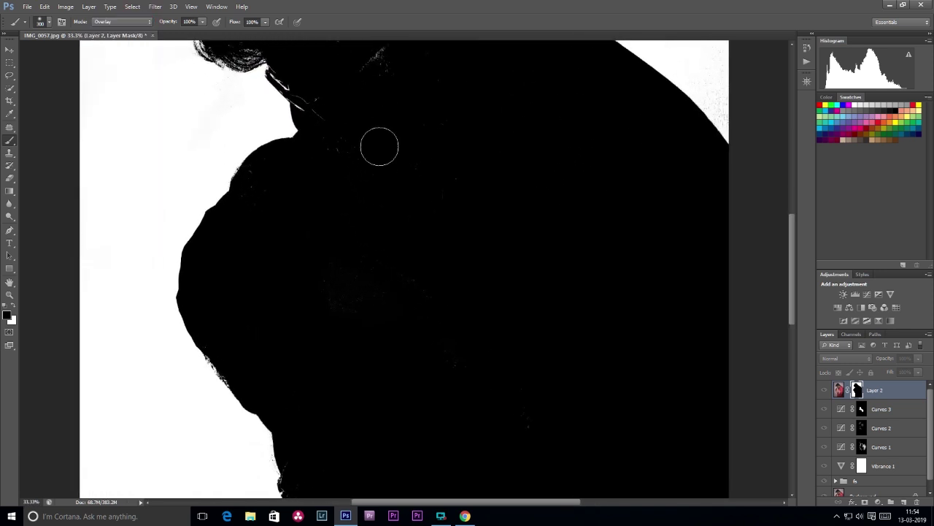
key("ctrl+plus")
mouse_move(349, 241)
left_mouse_down()
mouse_move(327, 267)
mouse_move(315, 206)
mouse_move(305, 238)
mouse_move(294, 203)
mouse_move(244, 233)
mouse_move(309, 202)
mouse_move(283, 227)
mouse_move(317, 207)
mouse_move(284, 216)
mouse_move(285, 202)
mouse_move(305, 241)
mouse_move(343, 242)
mouse_move(359, 313)
mouse_move(373, 312)
mouse_move(435, 192)
mouse_move(416, 269)
mouse_move(416, 190)
left_mouse_up()
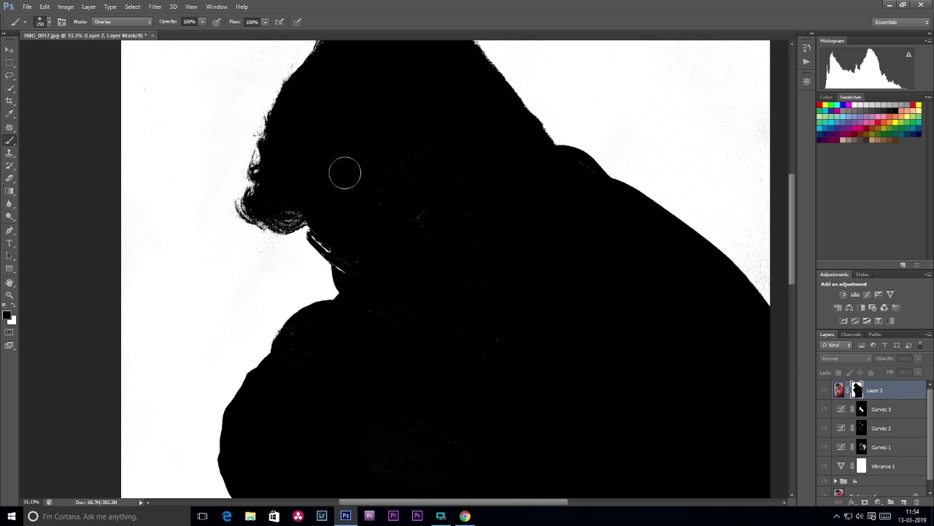
Paint black in Normal mode over the face, shoulder and neck edges, undoing stray strokes
left_click(139, 22)
left_click(120, 35)
mouse_move(409, 202)
left_mouse_down()
mouse_move(430, 214)
mouse_move(378, 194)
mouse_move(456, 149)
left_mouse_up()
mouse_move(297, 347)
left_mouse_down()
mouse_move(428, 444)
mouse_move(536, 398)
mouse_move(360, 278)
mouse_move(348, 251)
mouse_move(353, 261)
left_mouse_up()
key("ctrl+z")
mouse_move(357, 267)
left_mouse_down()
mouse_move(314, 290)
mouse_move(362, 268)
mouse_move(360, 276)
mouse_move(378, 253)
left_mouse_up()
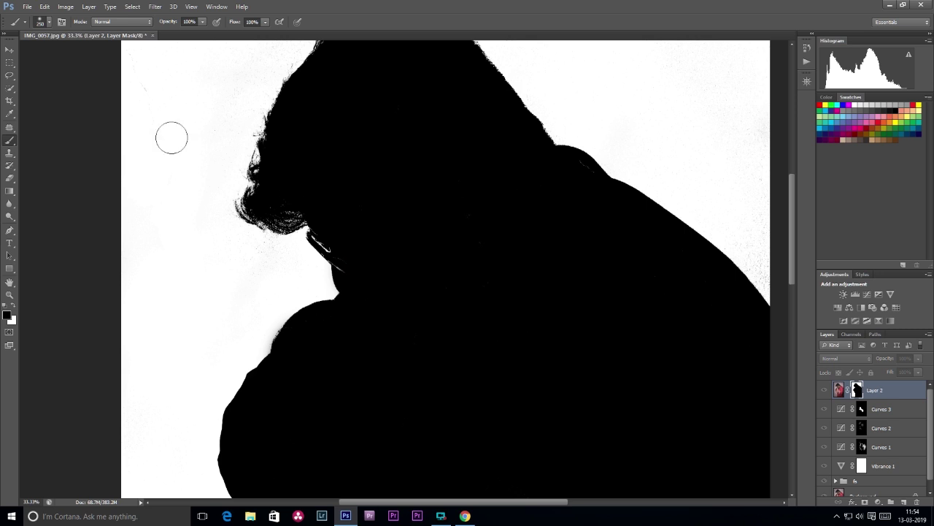
left_click(122, 22)
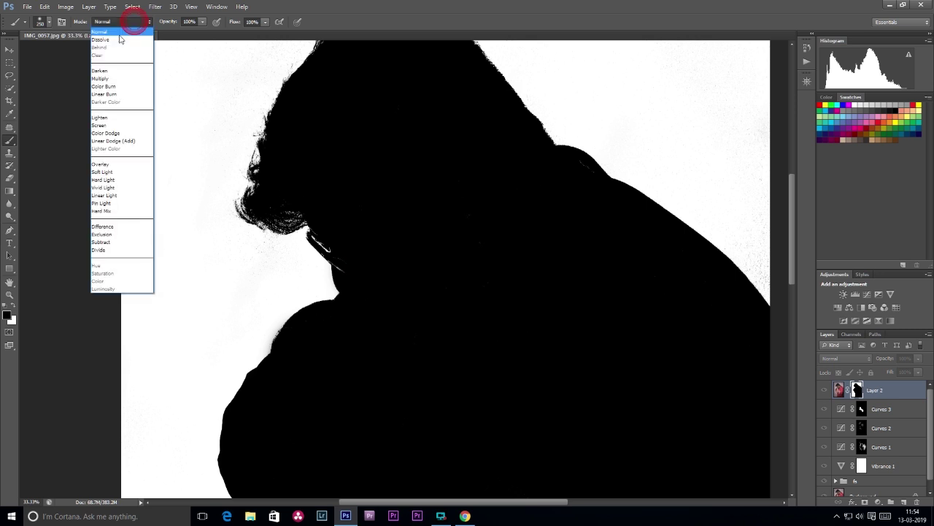
left_click(125, 158)
mouse_move(357, 273)
left_mouse_down()
mouse_move(338, 249)
mouse_move(334, 273)
mouse_move(346, 226)
left_mouse_up()
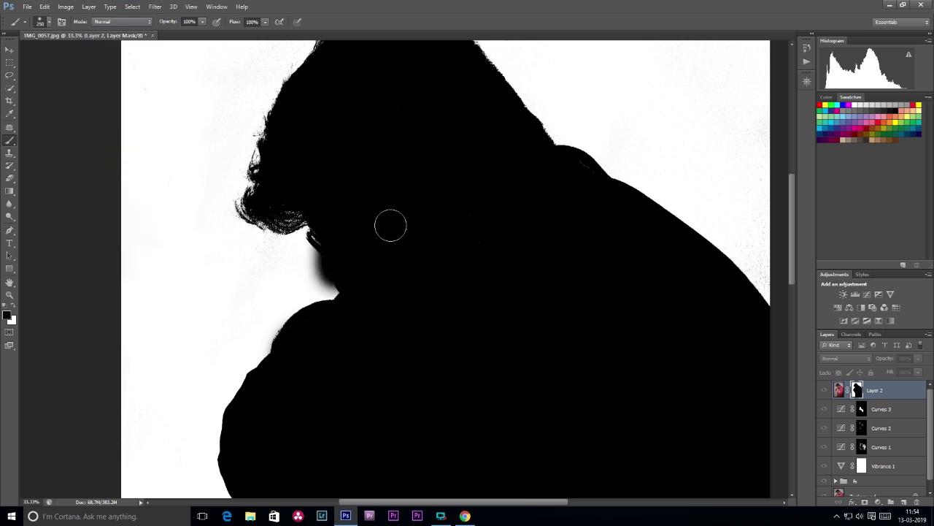
key("ctrl+z")
Paint white in Overlay mode along the face and shoulder edges, then fit the mask on screen
left_click(126, 22)
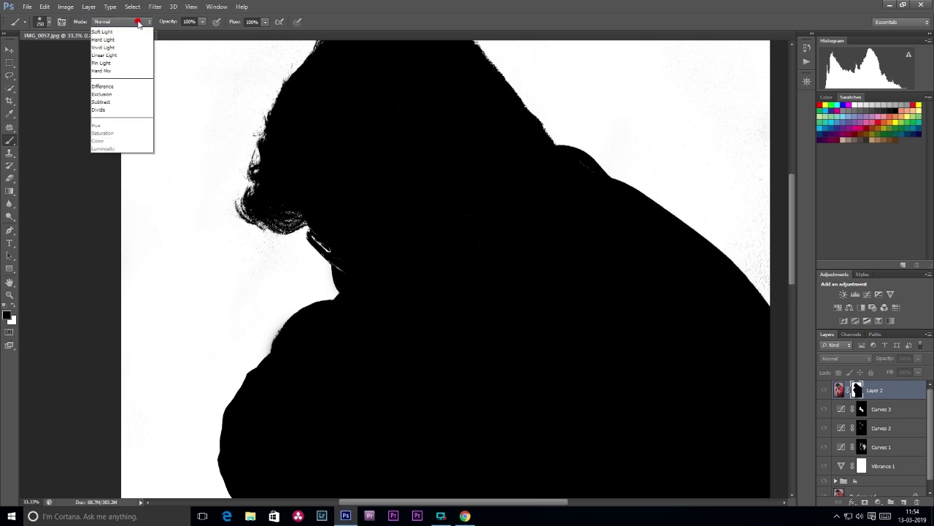
left_click(127, 164)
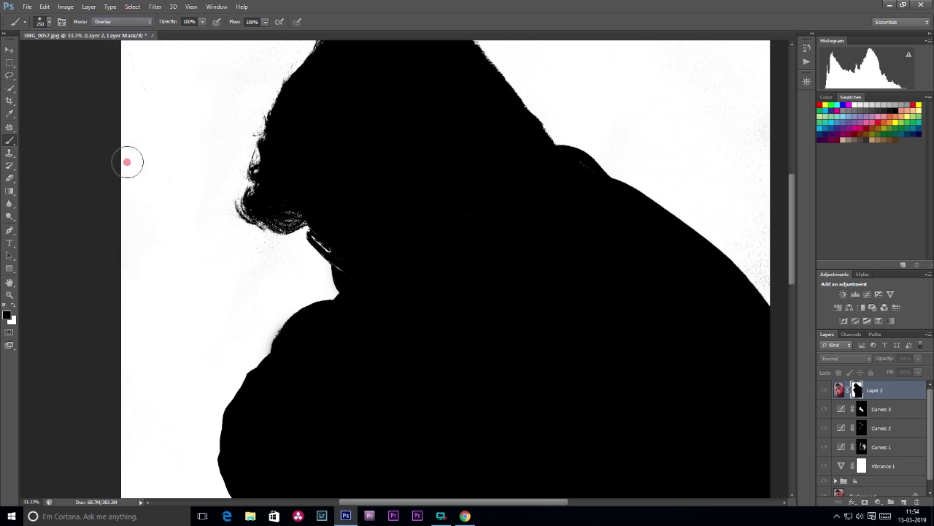
left_click(338, 235)
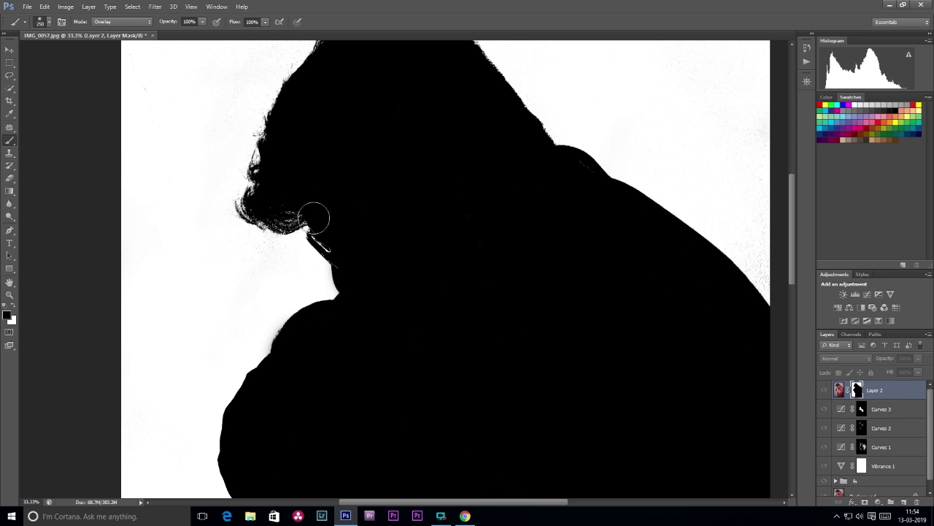
key("x")
left_click(260, 261)
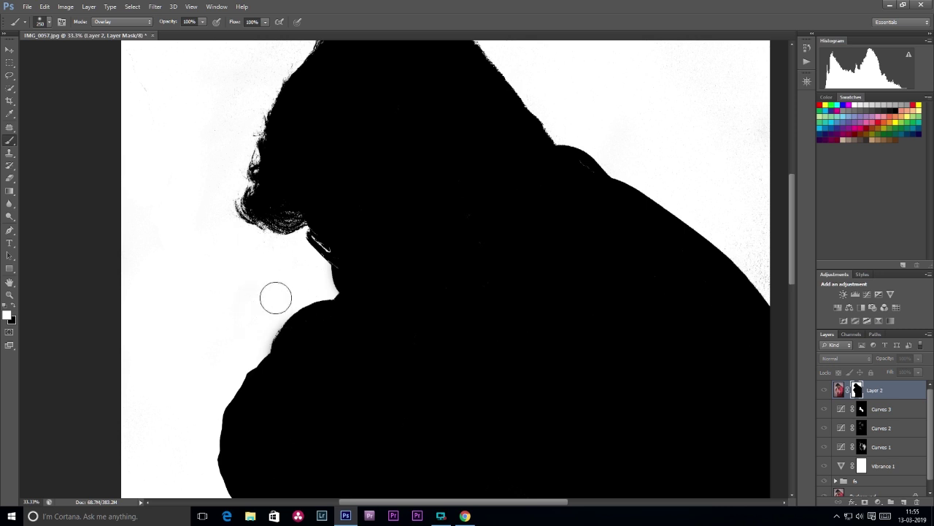
left_click_drag(511, 329, 233, 323)
left_click_drag(344, 209, 367, 271)
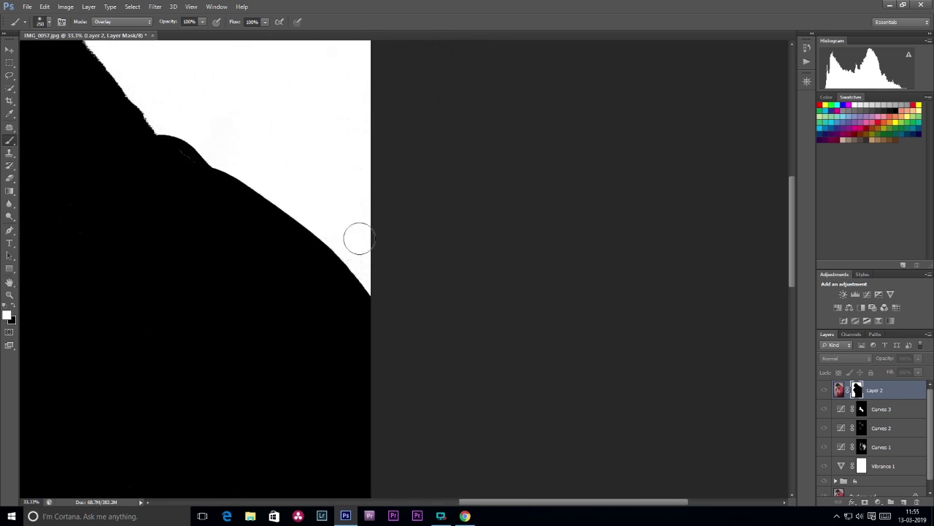
key("ctrl+0")
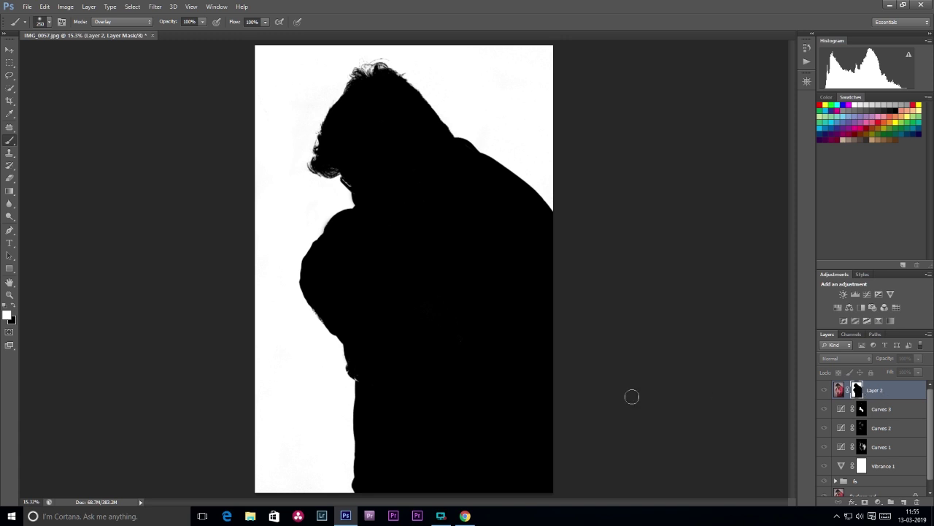
Return to the colour view and add a greyish-pink Solid Color fill layer
left_click(839, 390)
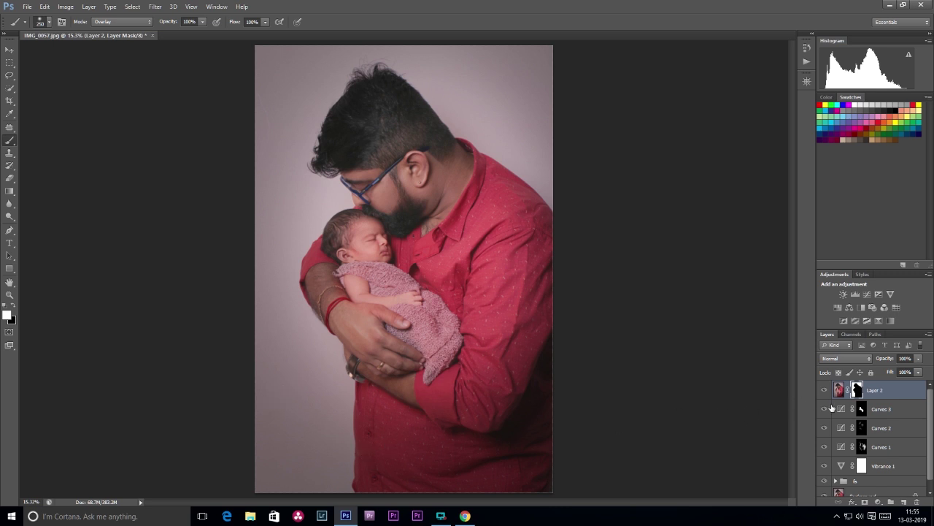
left_click(878, 503)
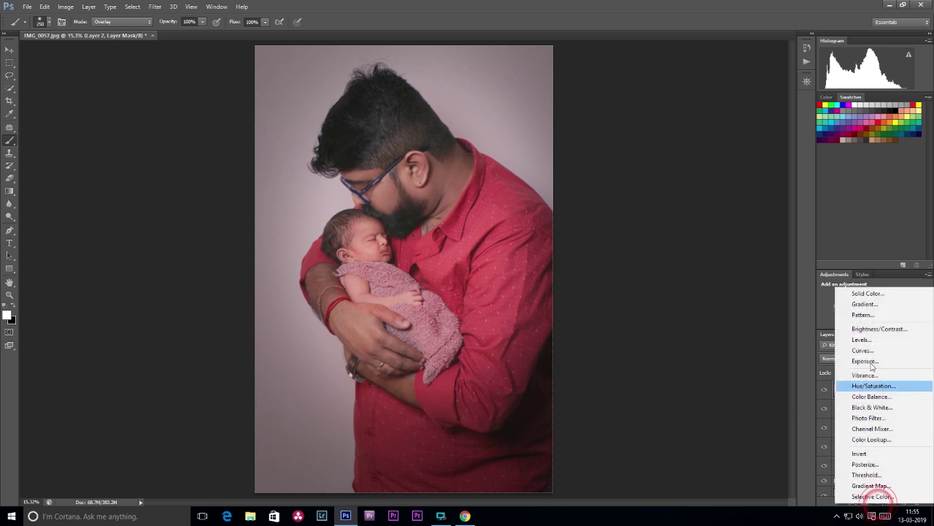
left_click(879, 294)
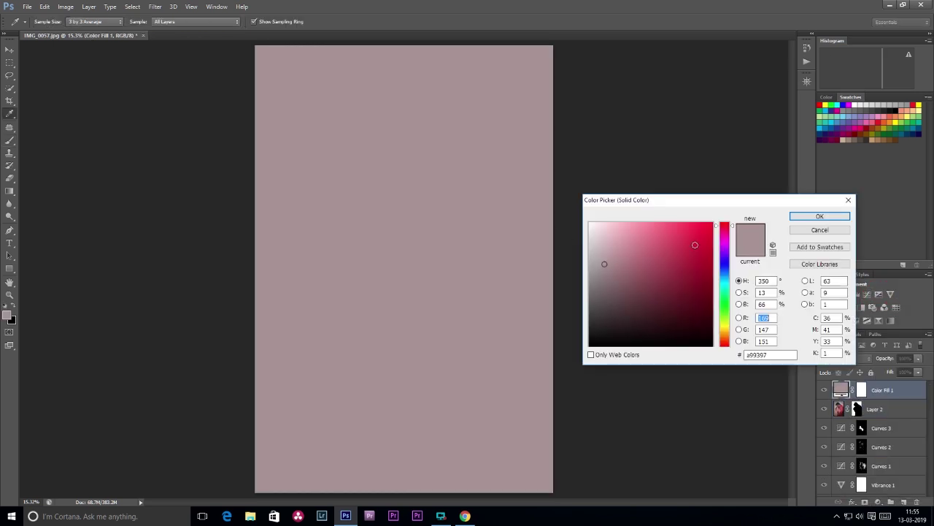
left_click(821, 216)
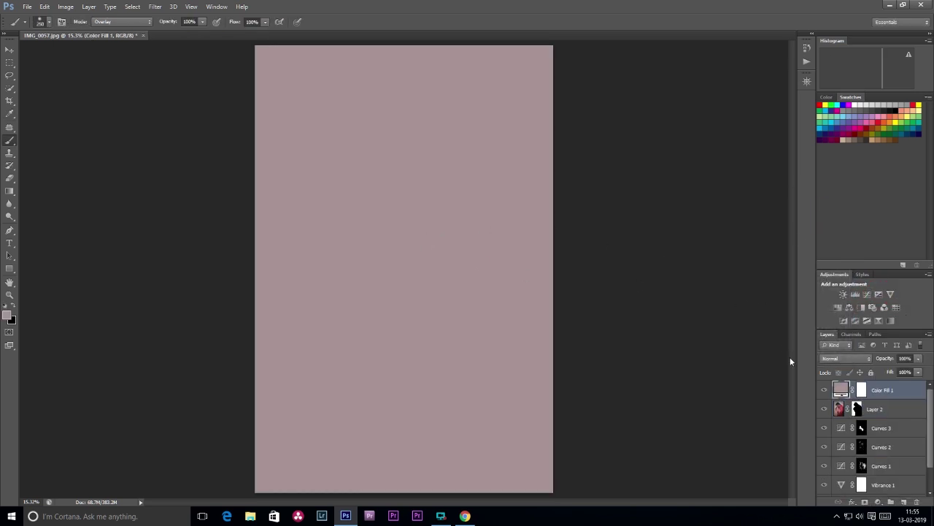
Move Color Fill 1 below Layer 2 and invert Layer 2's mask to reveal the subjects
left_click_drag(840, 389, 845, 427)
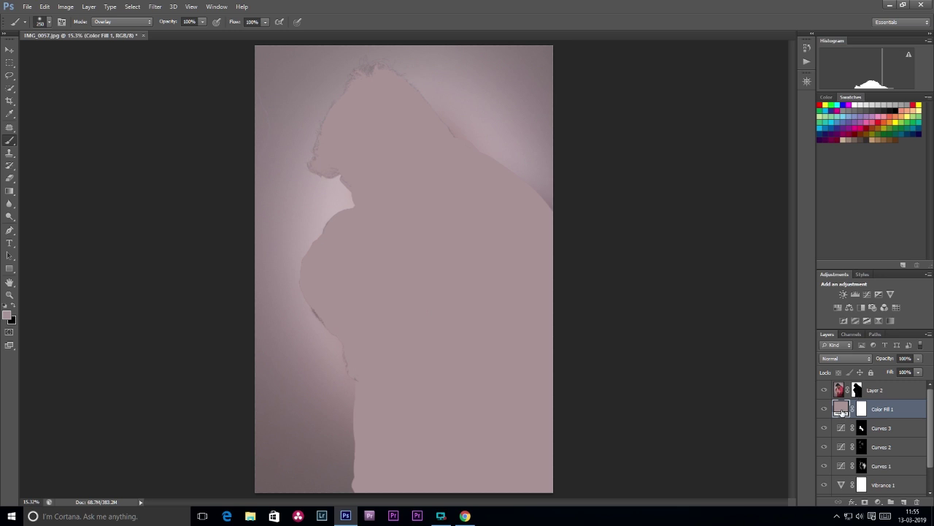
left_click(858, 392)
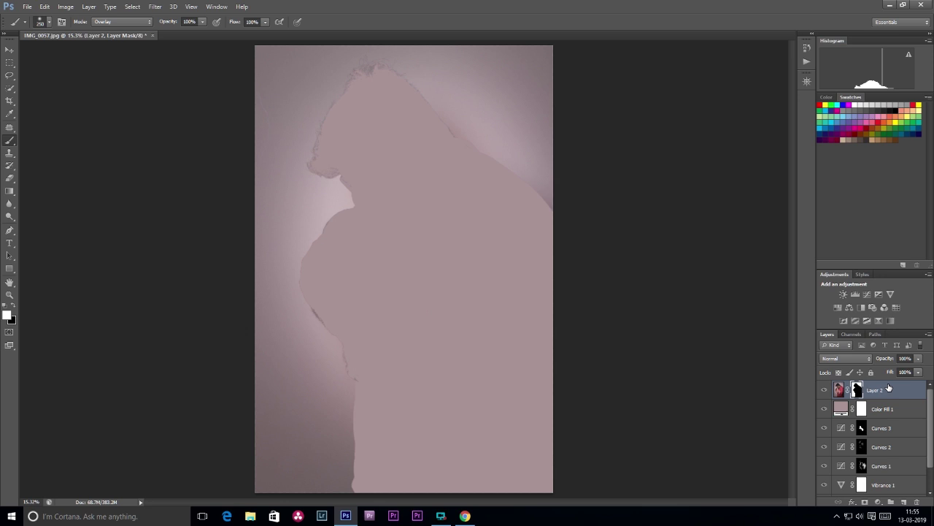
key("ctrl+i")
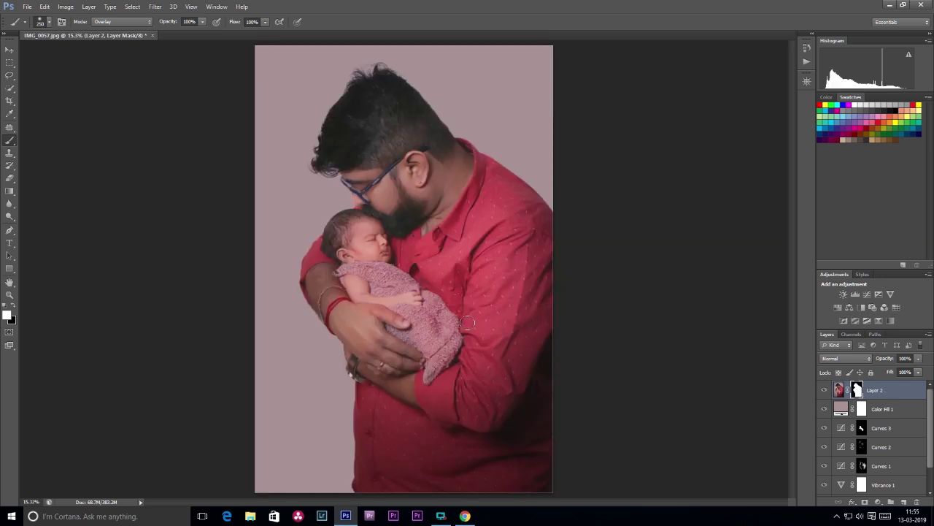
left_click(840, 411)
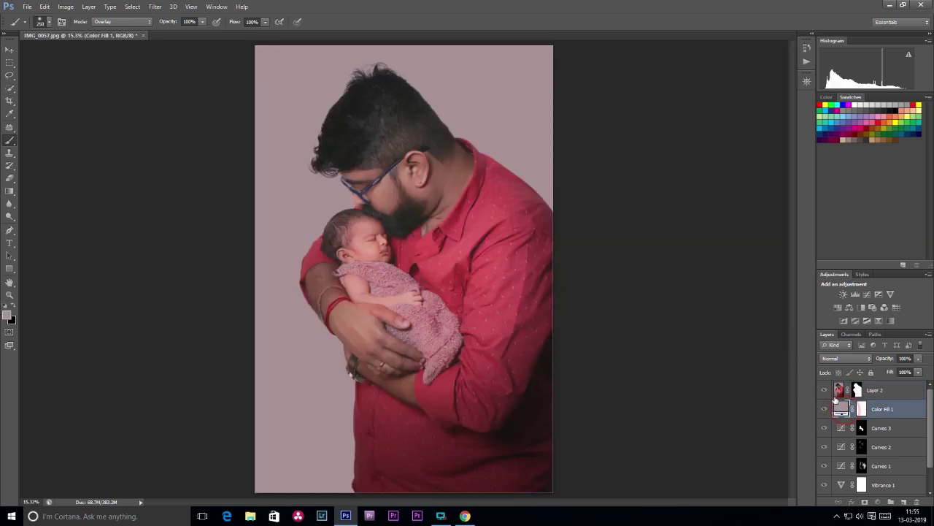
Change Color Fill 1's colour to mustard yellow #c1a846
double_click(841, 408)
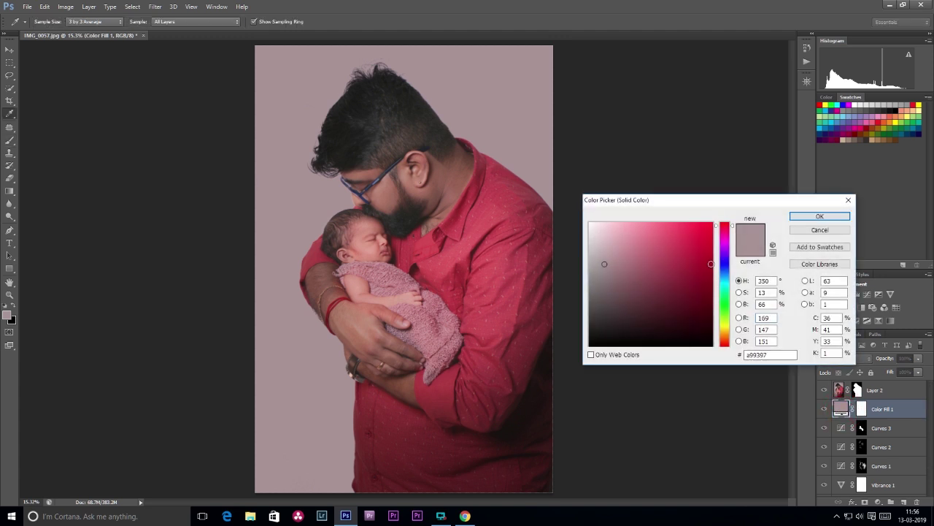
left_click(726, 330)
left_click(671, 245)
left_click_drag(666, 265, 668, 252)
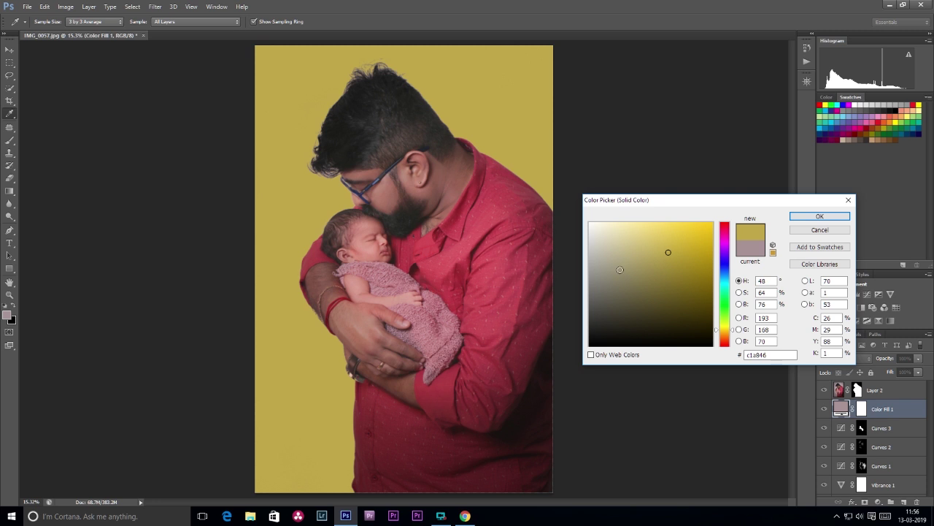
left_click(819, 216)
key("b")
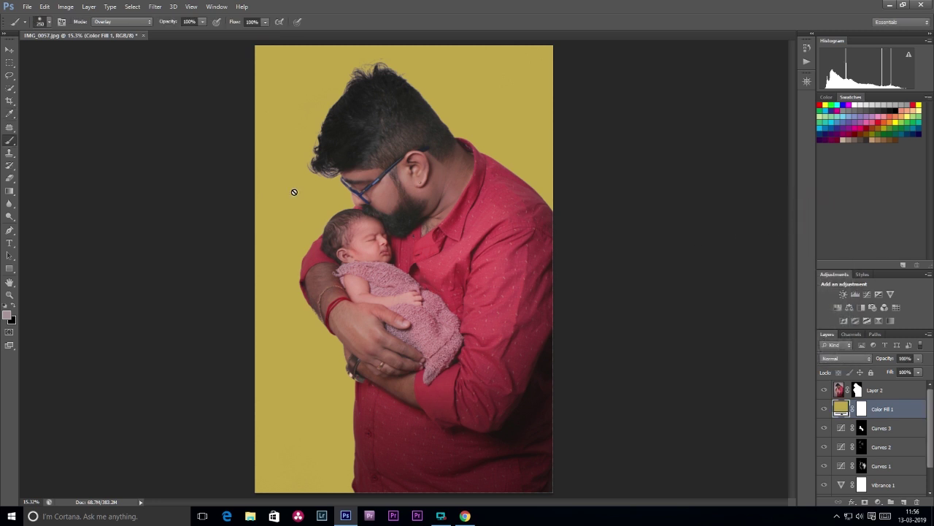
Draw a radial gradient on Color Fill 1's mask so the yellow fades to mauve edges
left_click(862, 409)
left_click(9, 190)
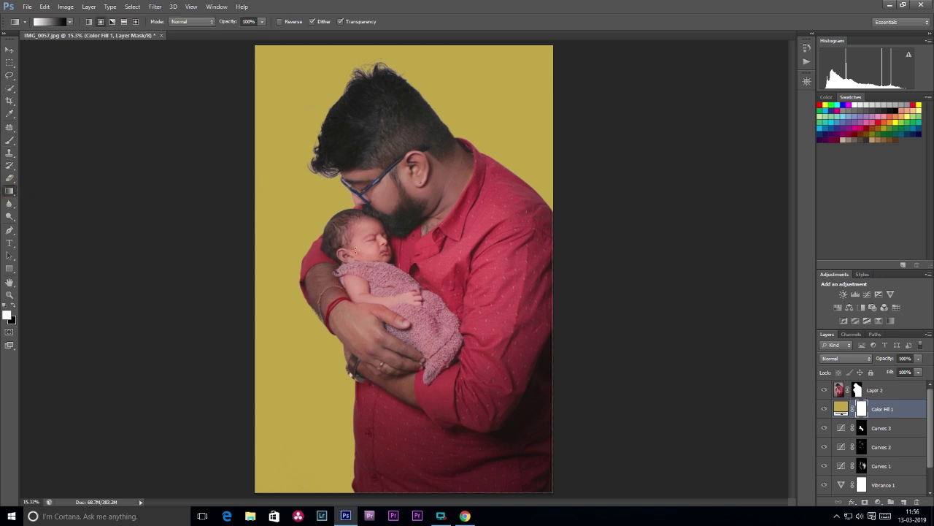
left_click_drag(344, 163, 377, 175)
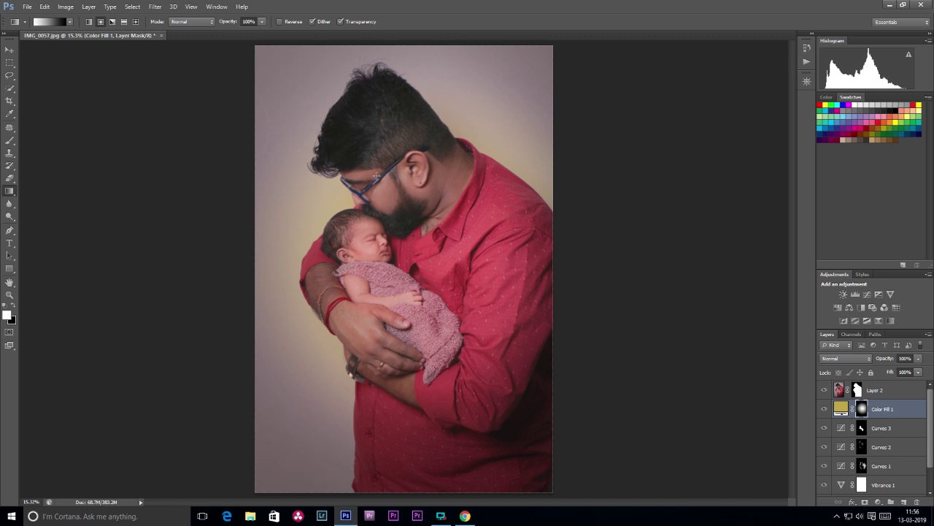